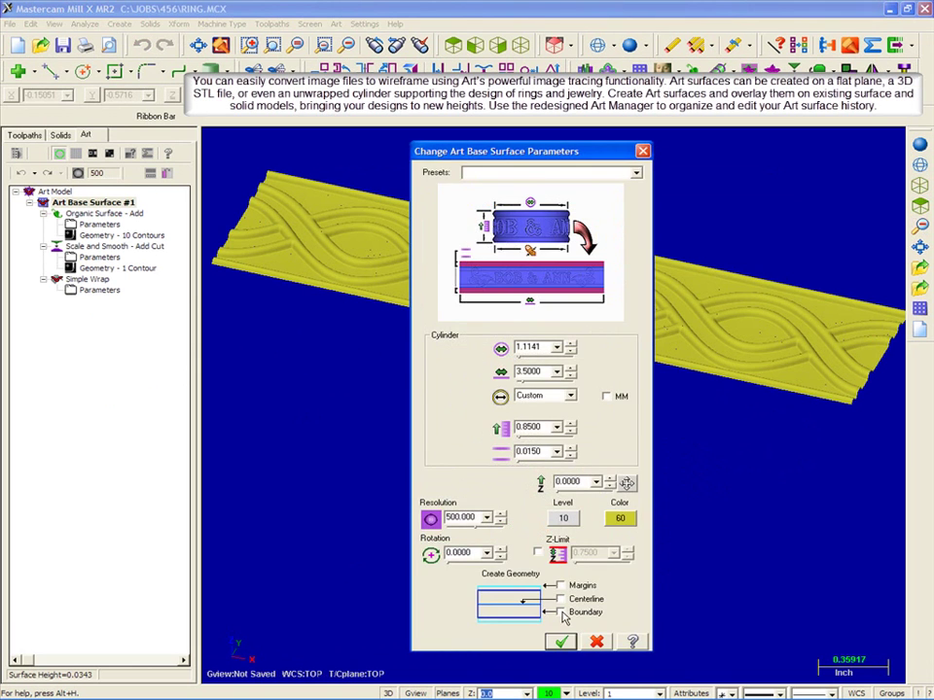
Step: Accept the cylinder base-surface values for the braided ring band
{"action": "left_click", "coordinate": [561, 642]}
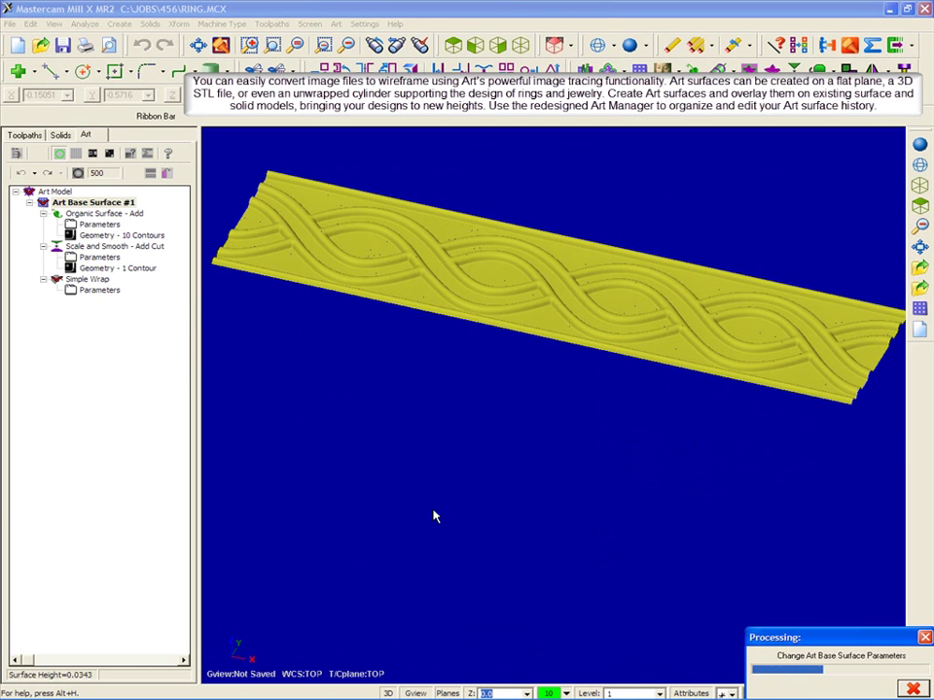
Step: Regenerate the braided band into a wrapped ring and view it from above
{"action": "left_click", "coordinate": [16, 154]}
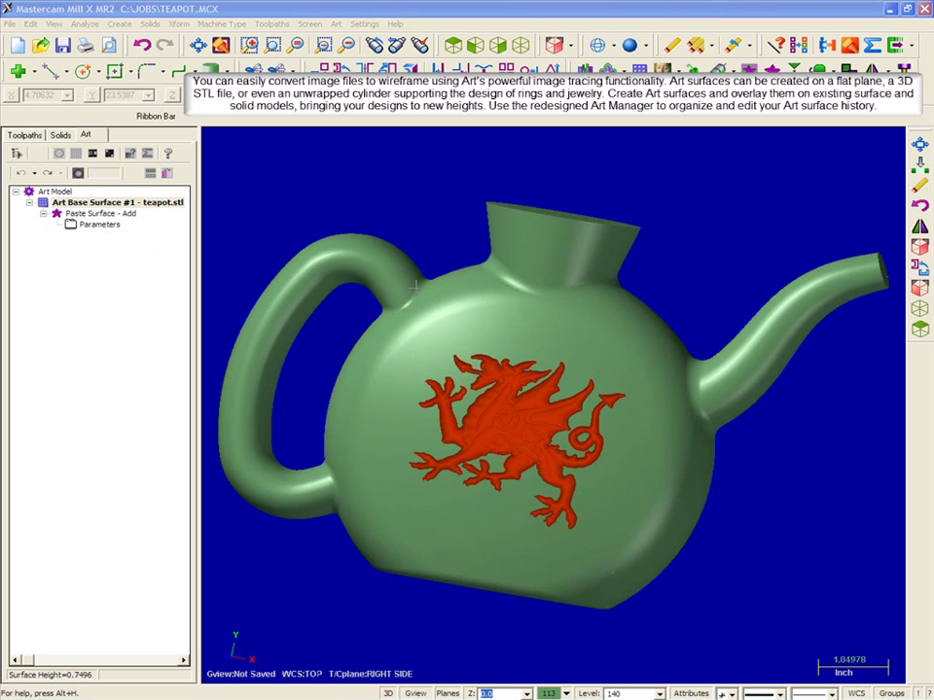
{"action": "mouse_move", "coordinate": [520, 431]}
{"action": "middle_mouse_down"}
{"action": "mouse_move", "coordinate": [541, 299]}
{"action": "mouse_move", "coordinate": [536, 407]}
{"action": "mouse_move", "coordinate": [538, 395]}
{"action": "mouse_move", "coordinate": [523, 403]}
{"action": "middle_mouse_up"}
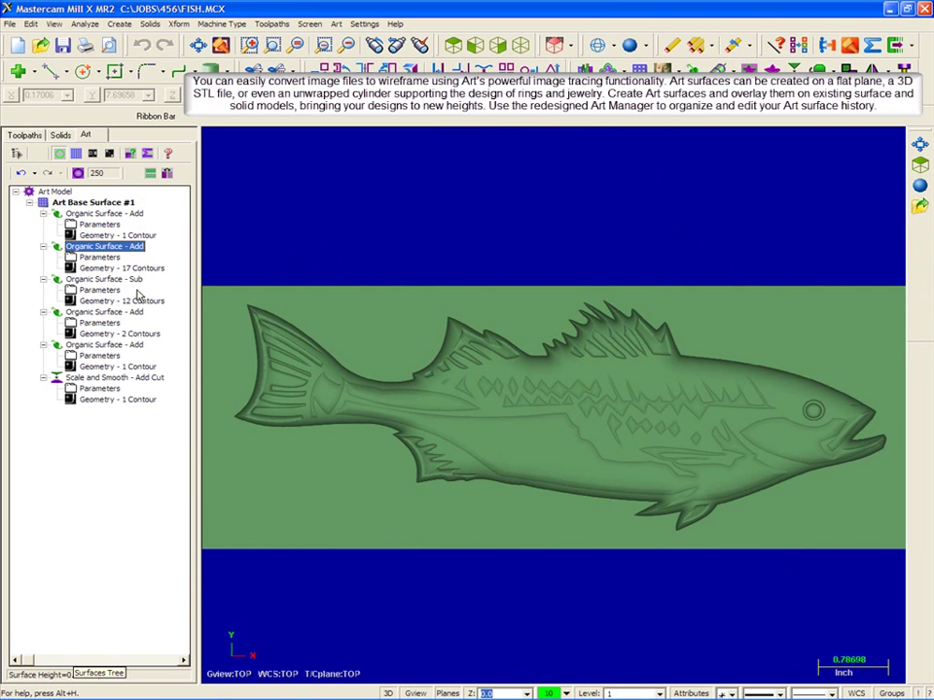
{"action": "right_click", "coordinate": [124, 248]}
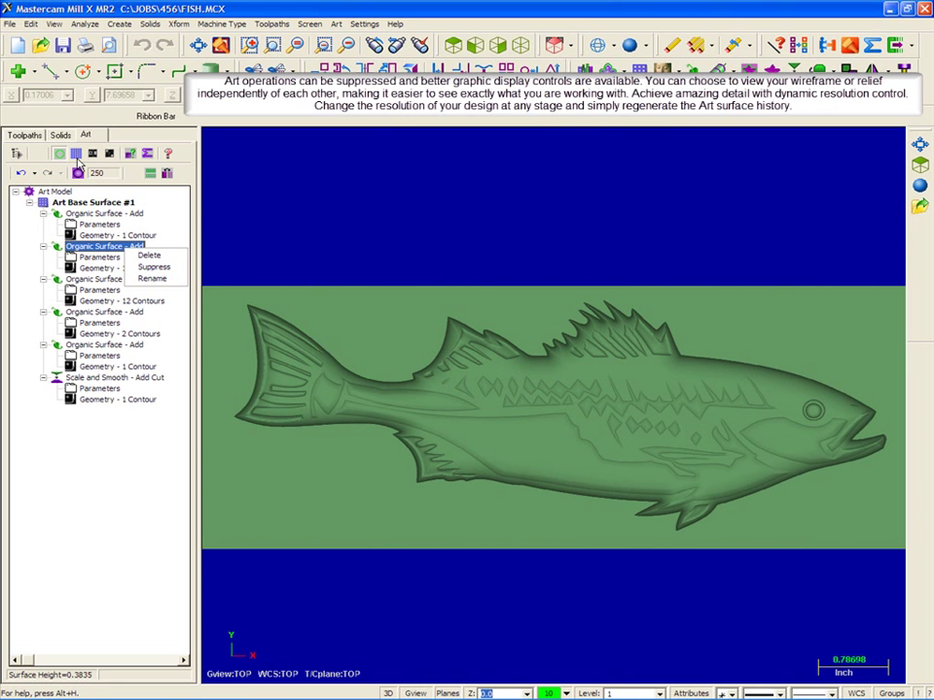
{"action": "left_click", "coordinate": [78, 162]}
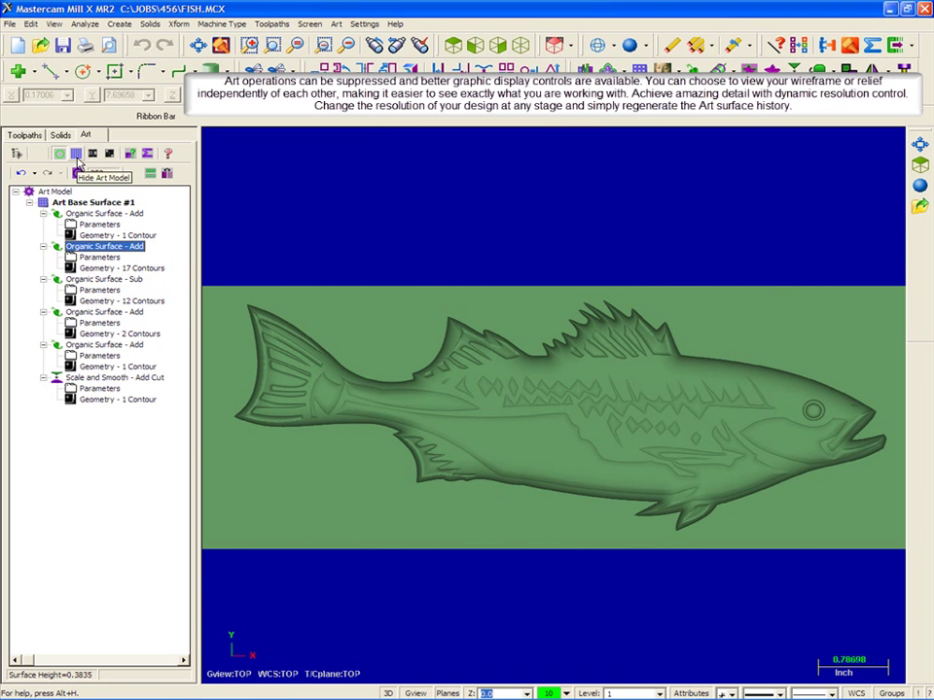
{"action": "left_click", "coordinate": [77, 158]}
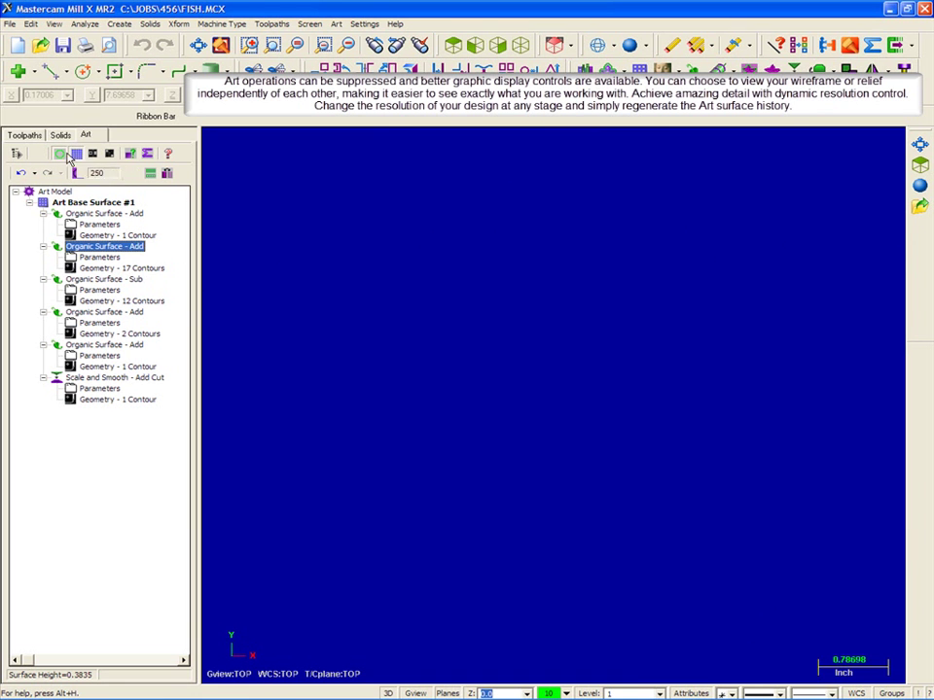
{"action": "left_click", "coordinate": [60, 156]}
{"action": "left_click", "coordinate": [60, 156]}
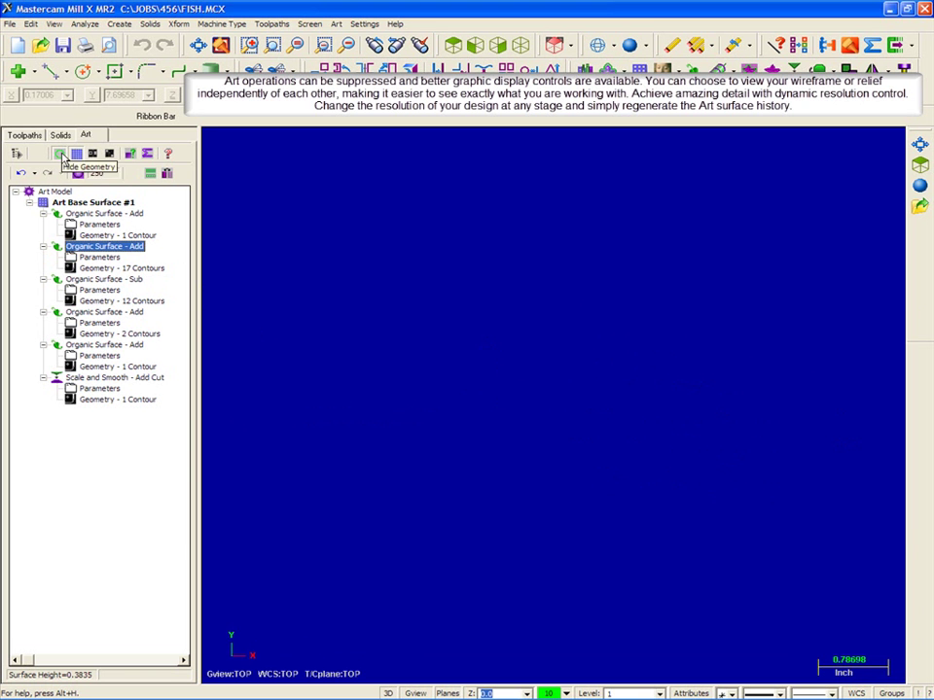
{"action": "left_click", "coordinate": [78, 157]}
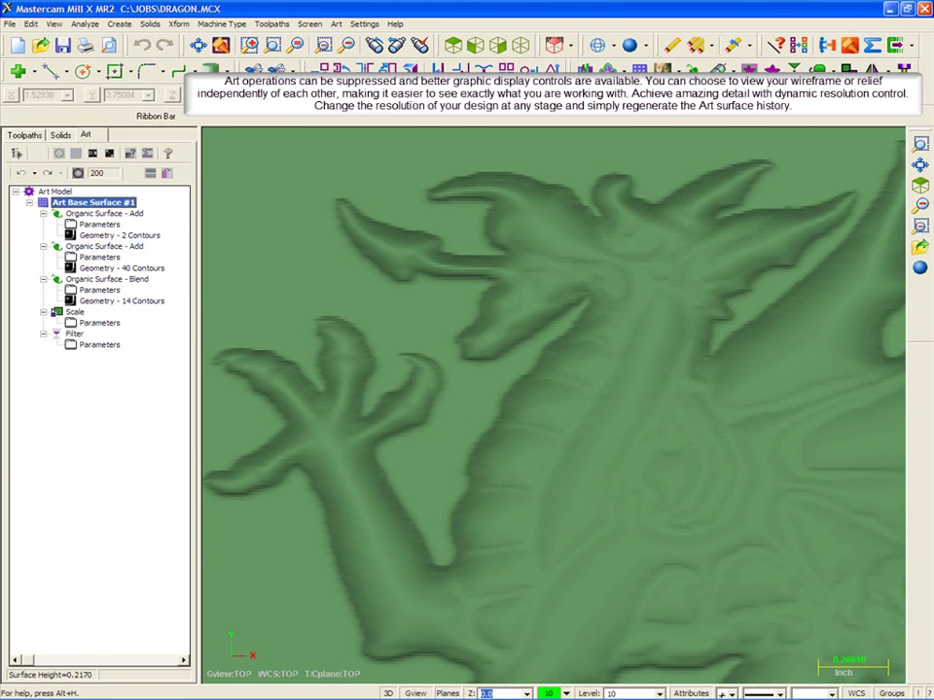
Step: Rebuild the dragon relief with the surface resolution set to 600
{"action": "left_click", "coordinate": [78, 172]}
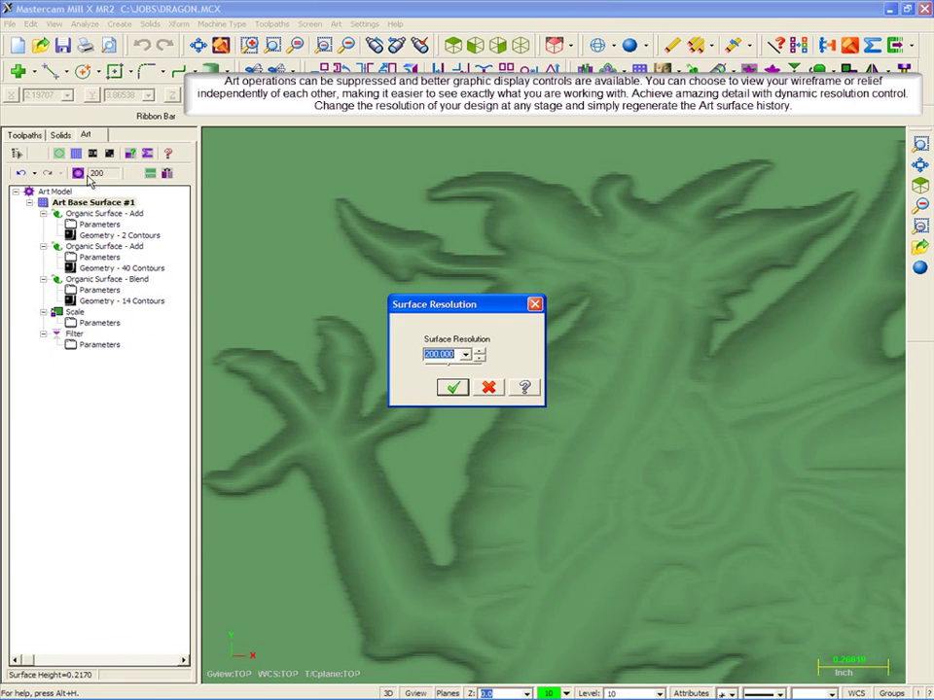
{"action": "type", "text": "6"}
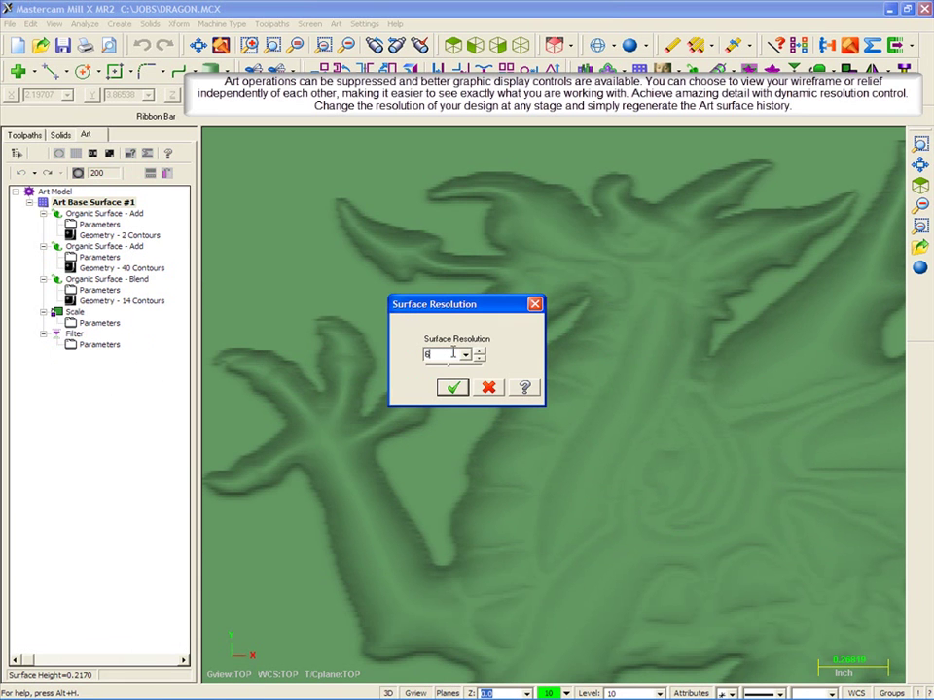
{"action": "type", "text": "00"}
{"action": "left_click", "coordinate": [457, 388]}
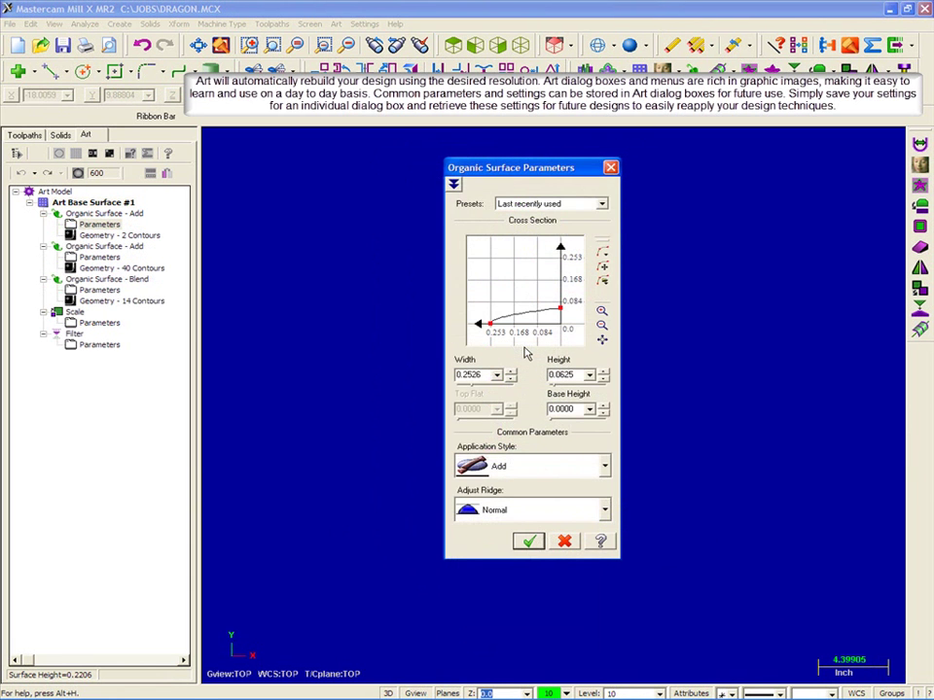
Step: Make the dragon's organic cross-section narrower and taller, and save it as preset 'Dragon'
{"action": "left_click_drag", "start_coordinate": [489, 323], "coordinate": [501, 322]}
{"action": "left_click_drag", "start_coordinate": [561, 311], "coordinate": [560, 294]}
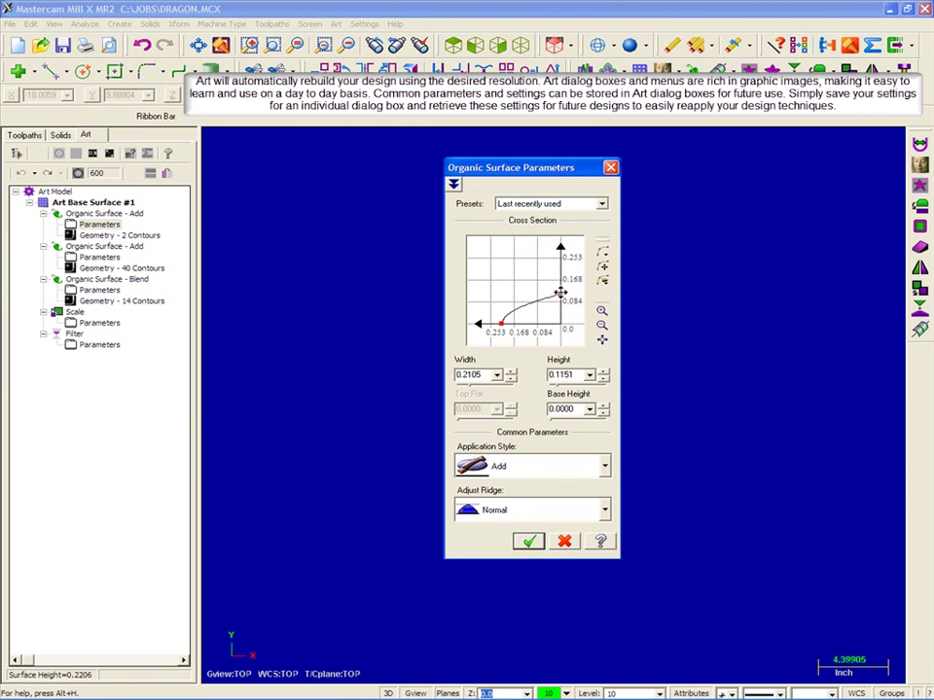
{"action": "left_click", "coordinate": [600, 204]}
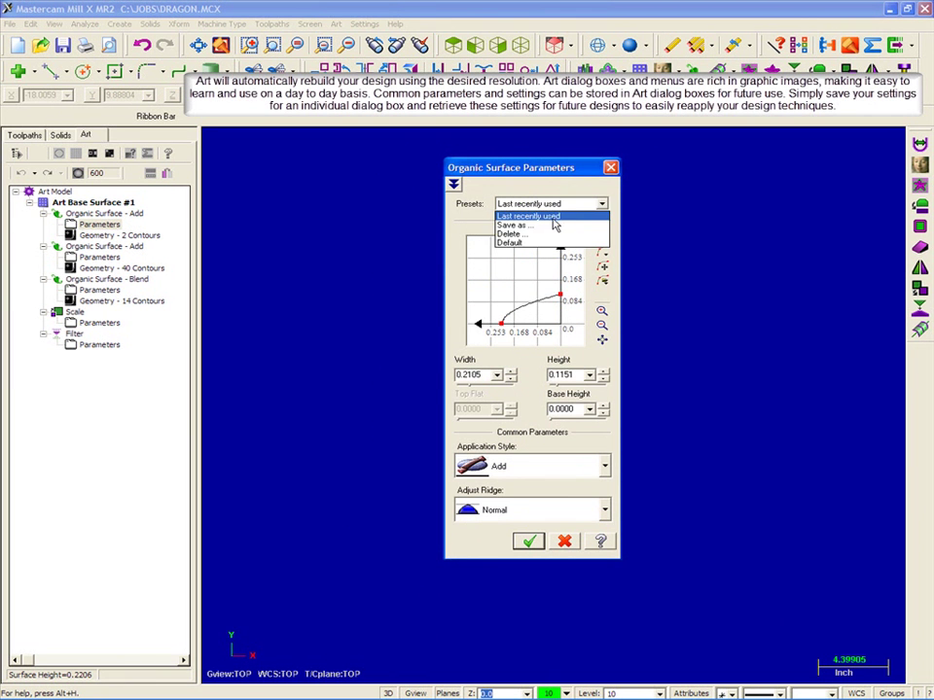
{"action": "left_click", "coordinate": [544, 223]}
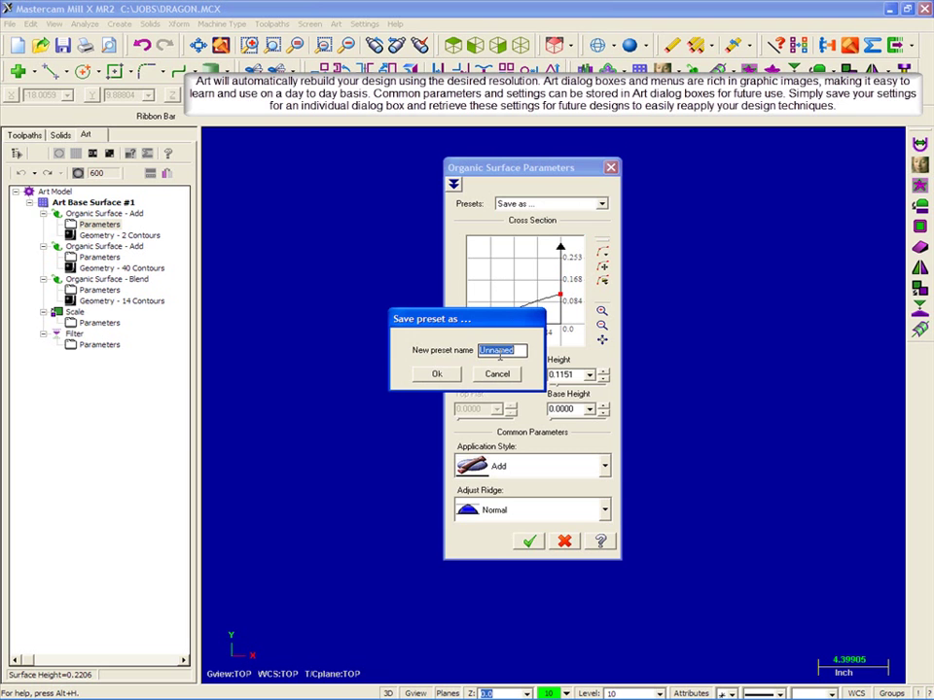
{"action": "type", "text": "Dragon"}
{"action": "left_click", "coordinate": [437, 374]}
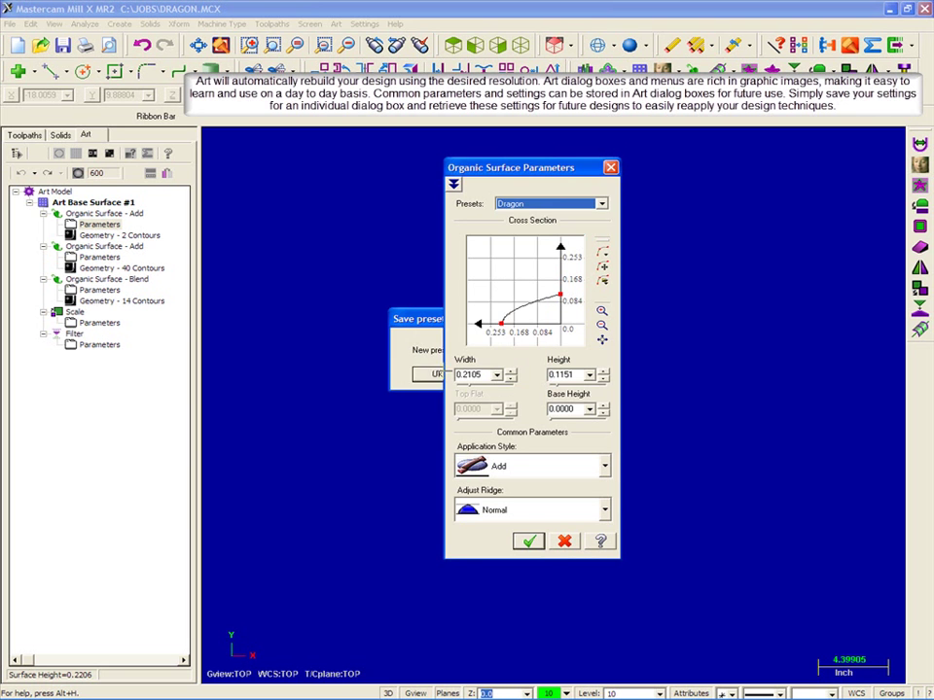
{"action": "left_click", "coordinate": [601, 203]}
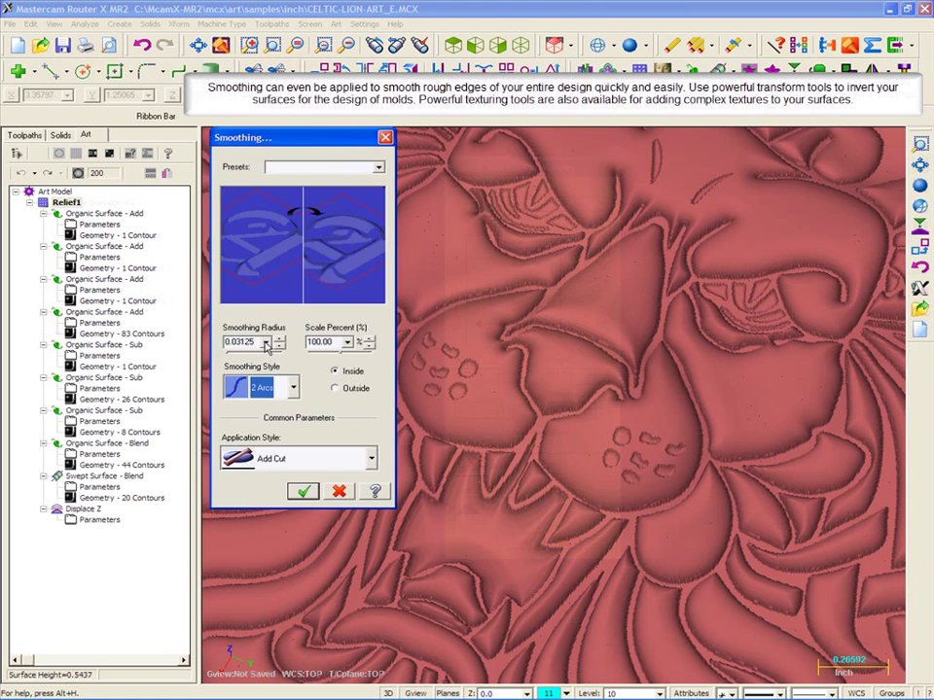
Step: Smooth the lion relief's edges, then invert it with a Mirror Z
{"action": "left_click", "coordinate": [305, 493]}
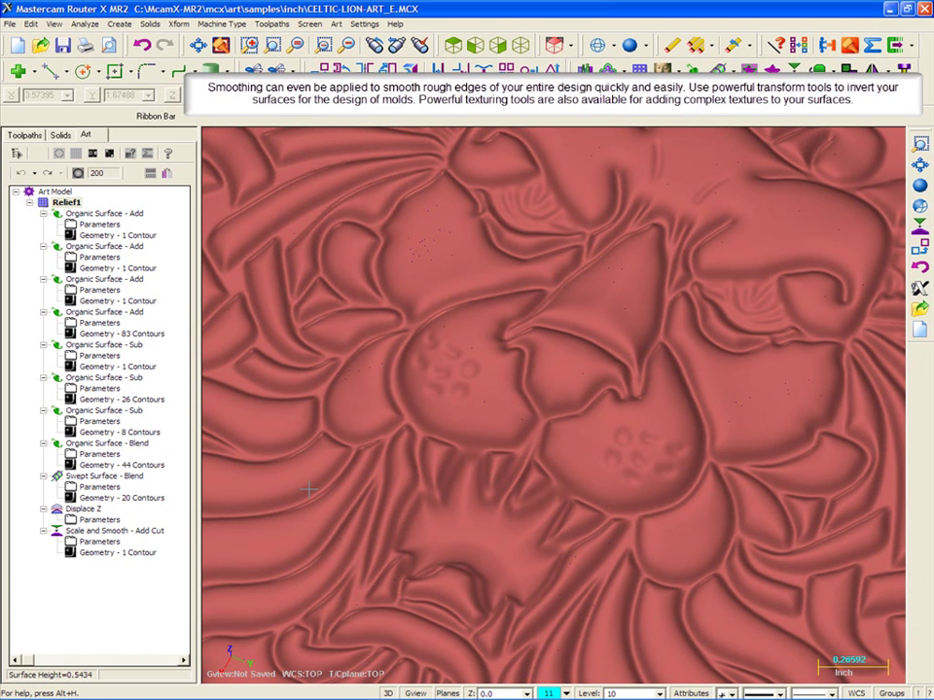
{"action": "left_click", "coordinate": [242, 329]}
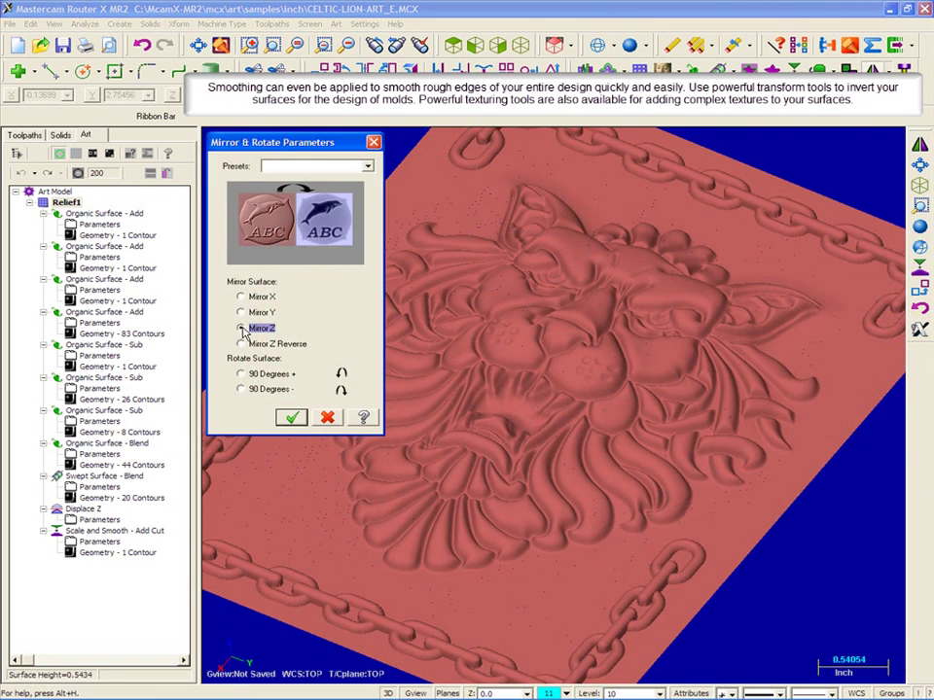
{"action": "left_click", "coordinate": [294, 418]}
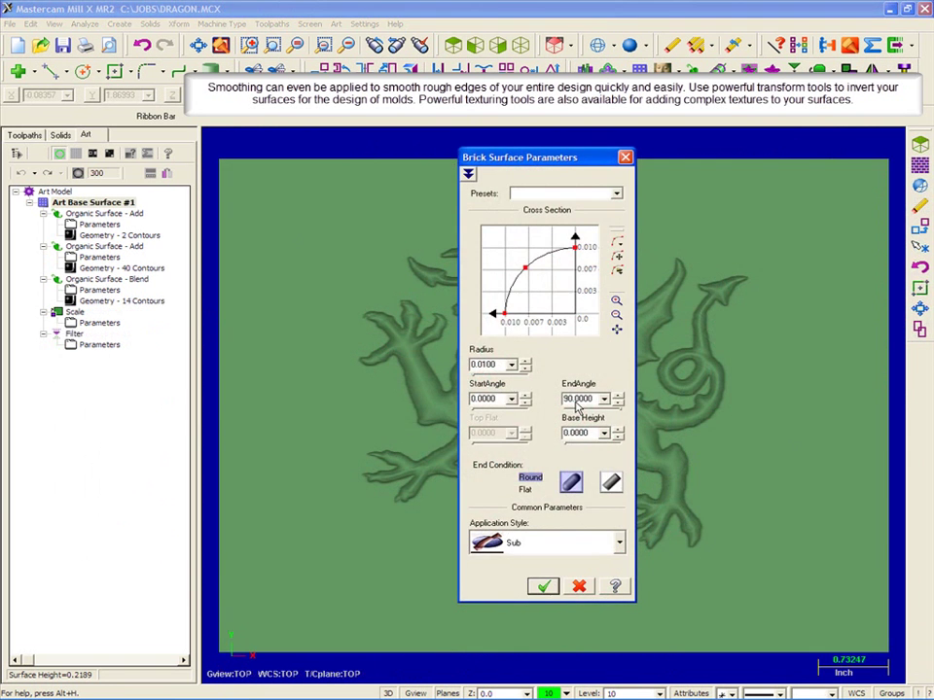
Step: Apply the dragon's brick surface with the end condition set to Flat
{"action": "left_click", "coordinate": [613, 485]}
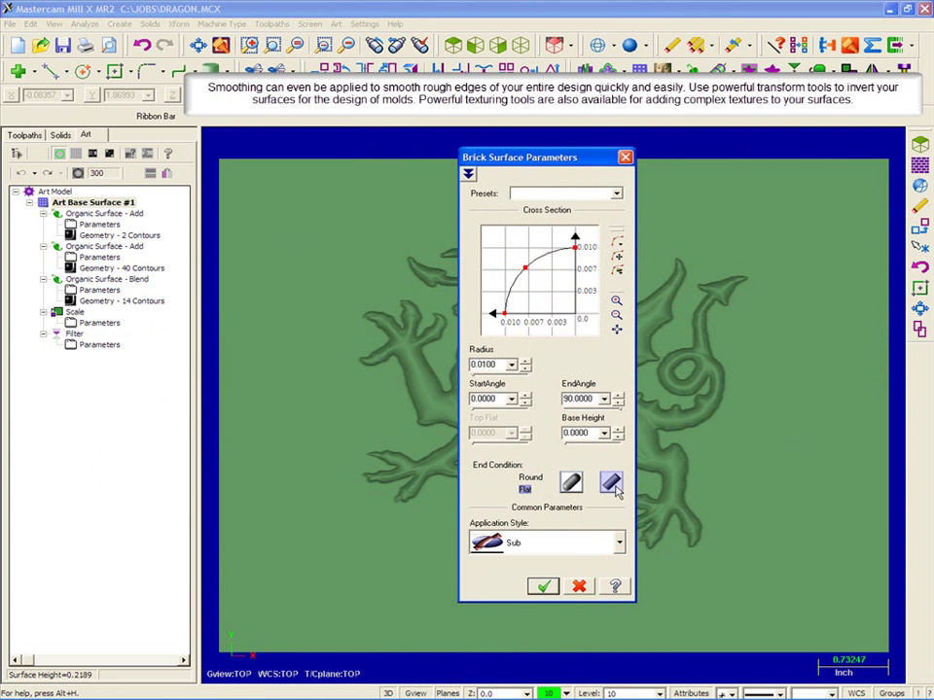
{"action": "left_click", "coordinate": [543, 586]}
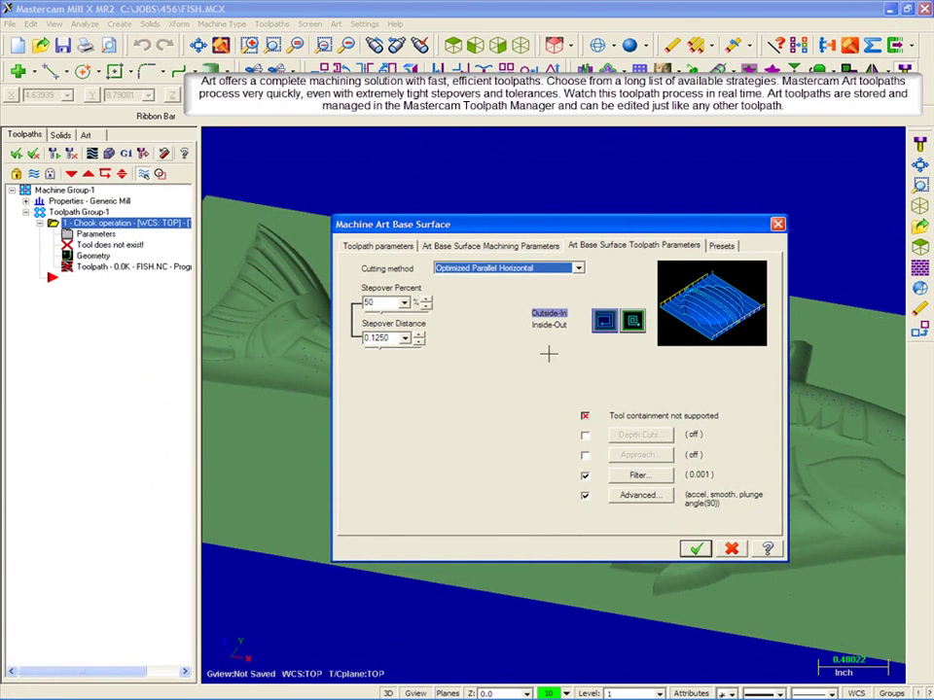
Step: Set the fish toolpath to Parallel at a 45° angle with a 4% stepover
{"action": "left_click", "coordinate": [577, 270]}
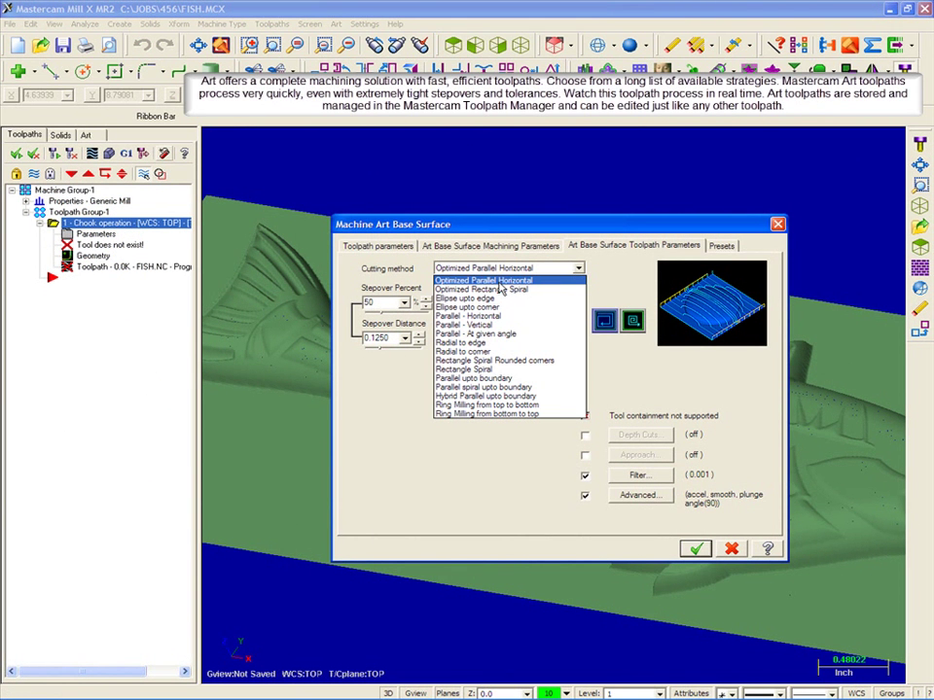
{"action": "left_click", "coordinate": [502, 334]}
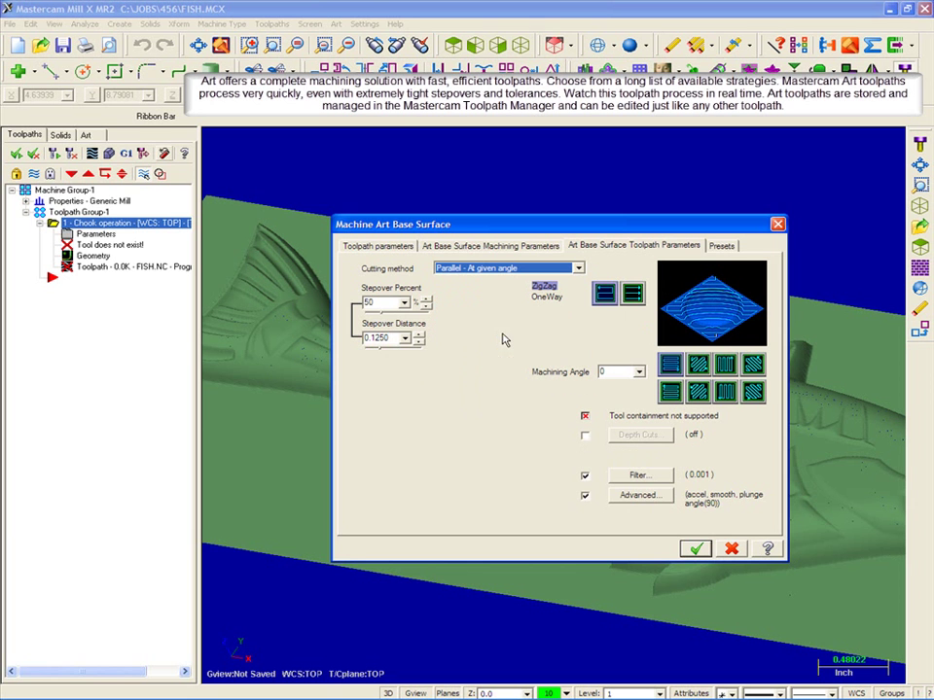
{"action": "left_click", "coordinate": [699, 365]}
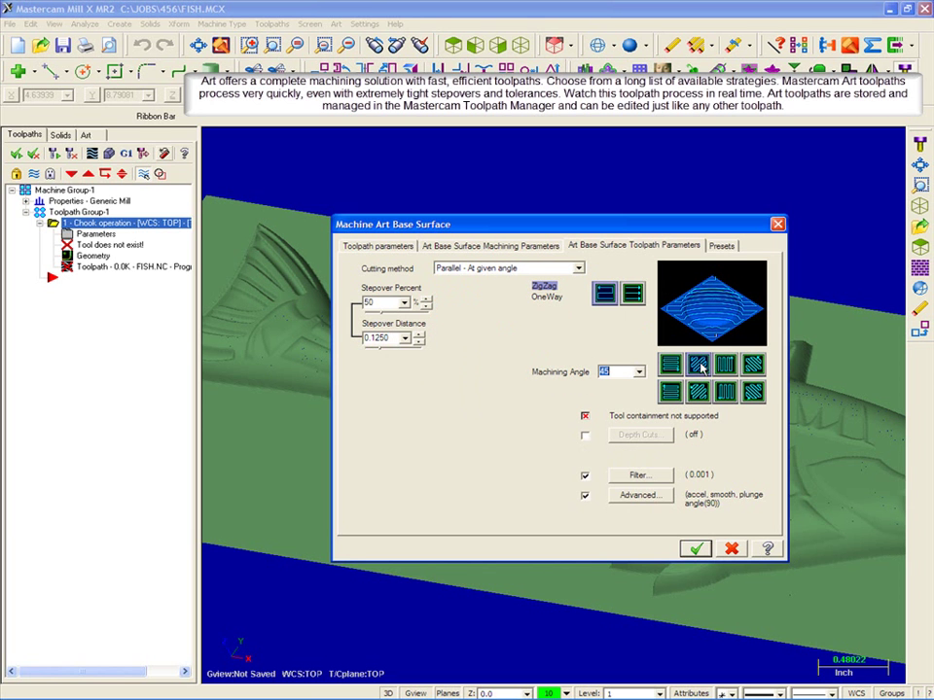
{"action": "double_click", "coordinate": [393, 336]}
{"action": "key", "text": "BackSpace"}
{"action": "type", "text": ".01"}
Step: Turn off toolpath smoothing and prefiltering, then calculate the fish toolpath
{"action": "left_click", "coordinate": [635, 495]}
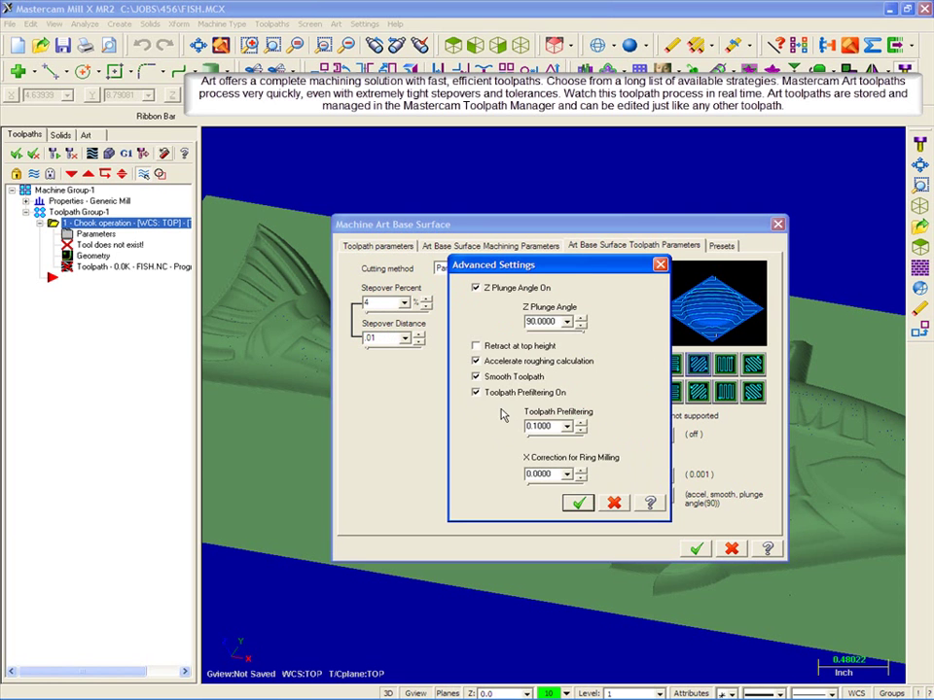
{"action": "left_click", "coordinate": [475, 376]}
{"action": "left_click", "coordinate": [578, 502]}
{"action": "left_click", "coordinate": [697, 548]}
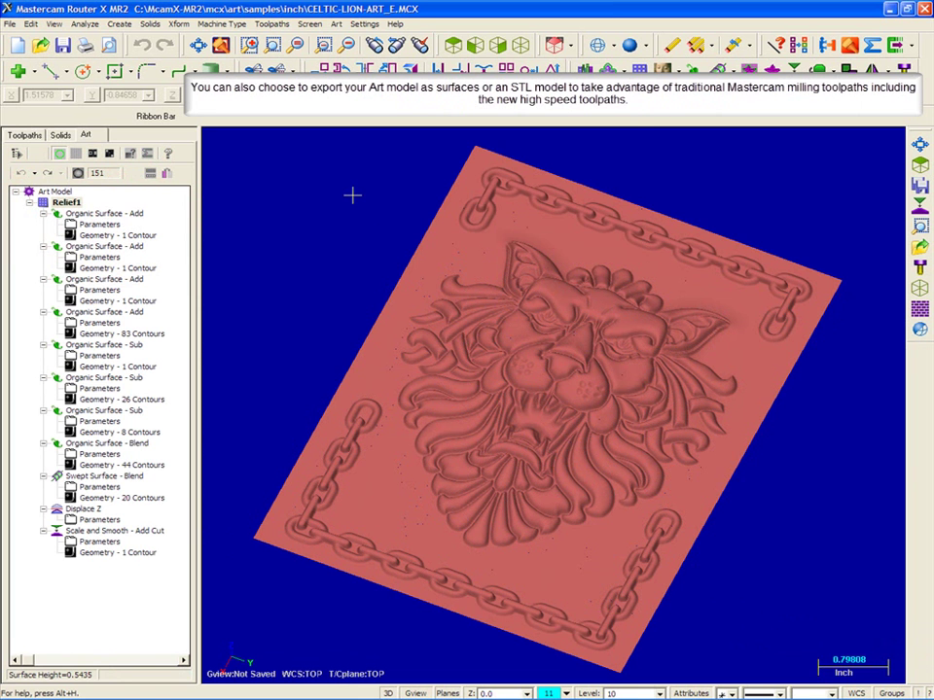
Step: Start exporting the lion's active Art base surface as an STL or DXF file
{"action": "left_click", "coordinate": [336, 24]}
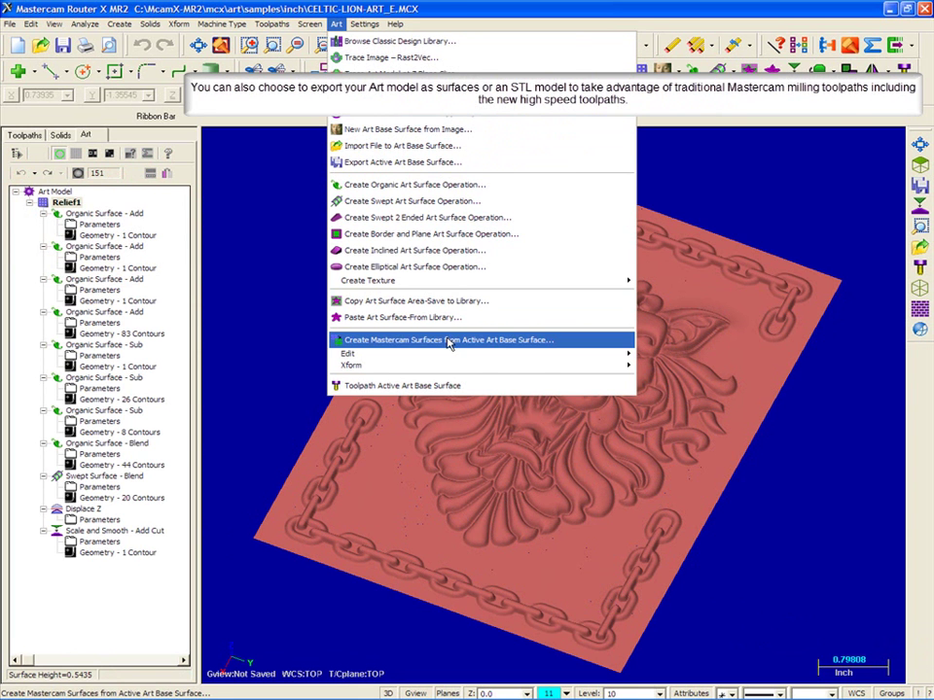
{"action": "left_click", "coordinate": [452, 168]}
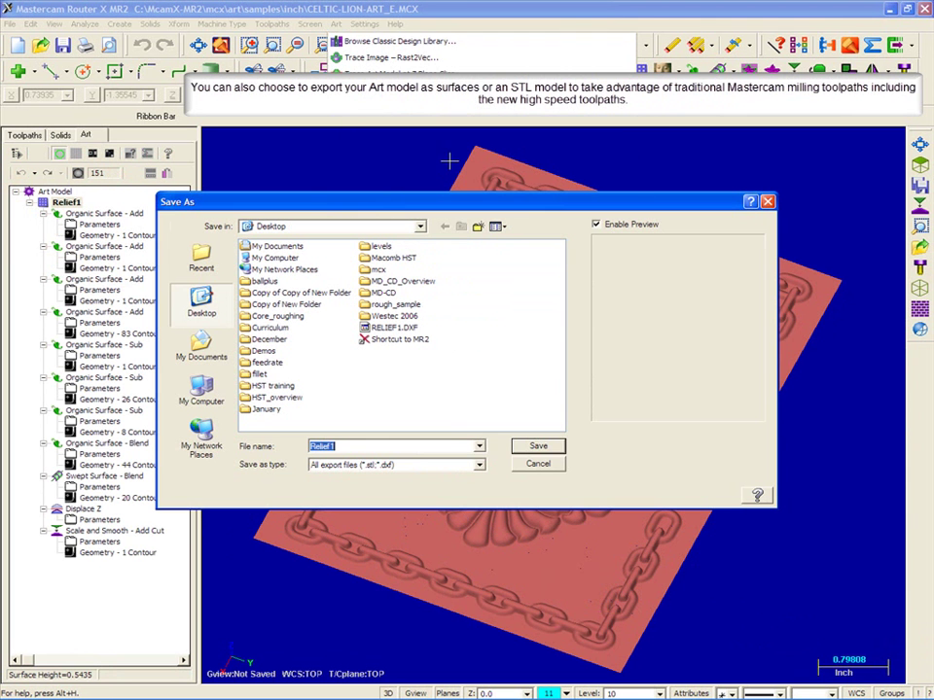